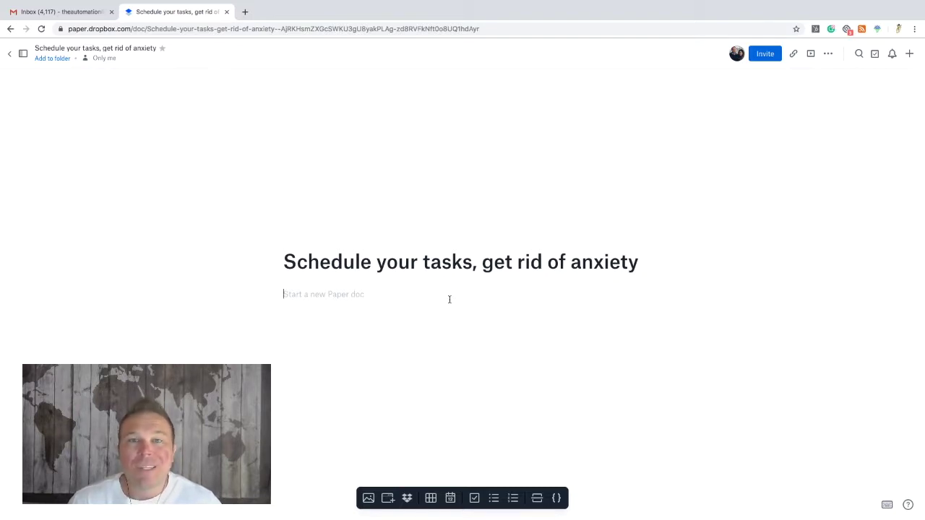
Type 'Wednesday August 21st 2019' as the first body line under the document title.
click(449, 299)
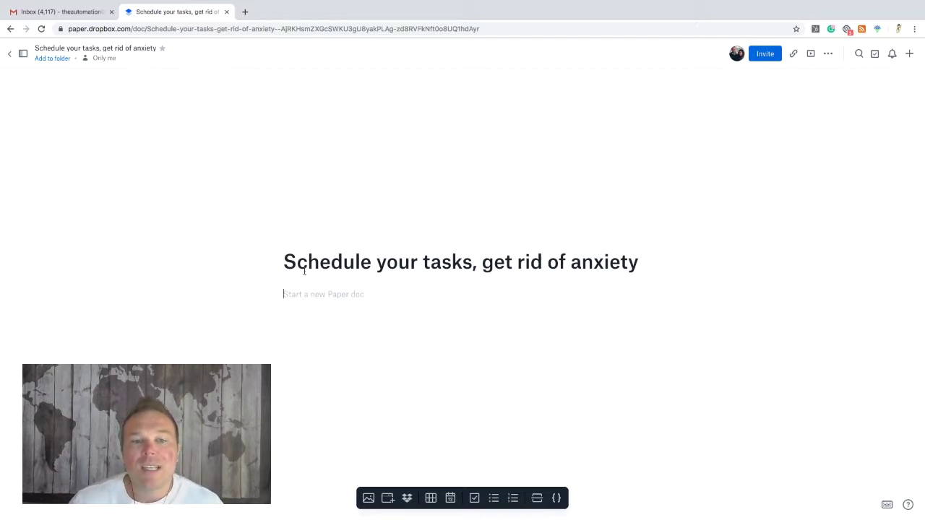
drag(285, 264, 640, 266)
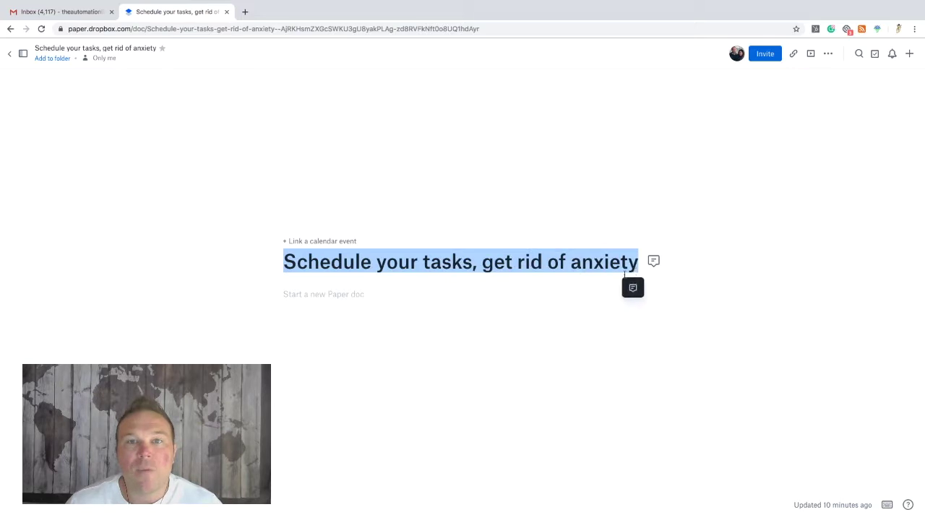
click(485, 318)
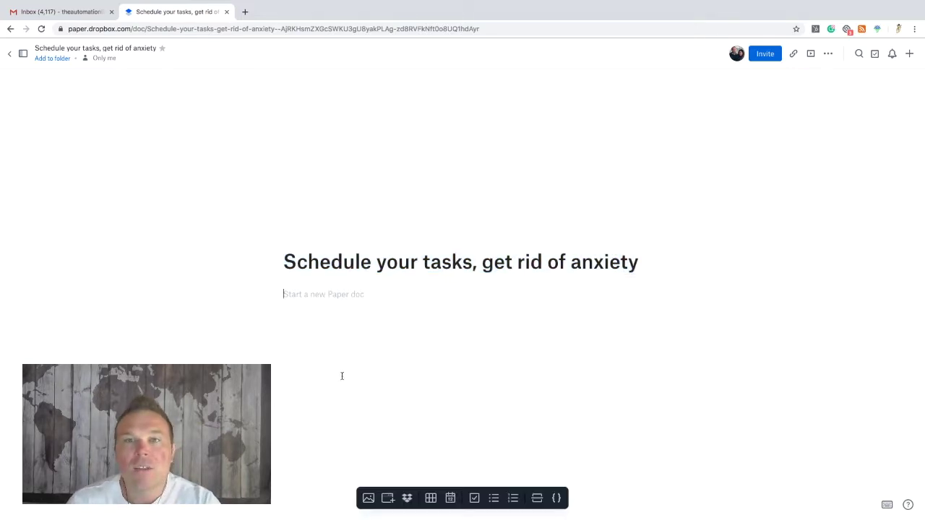
text(Wed)
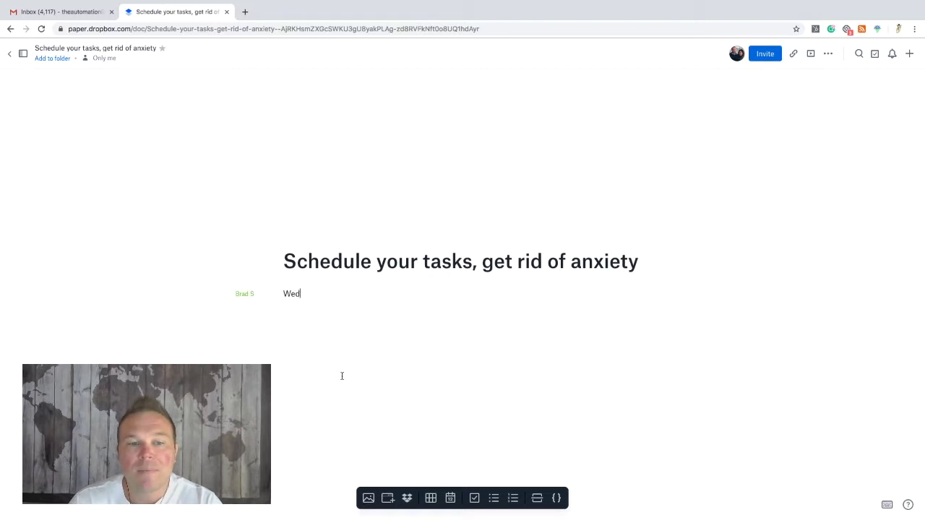
text(nesday)
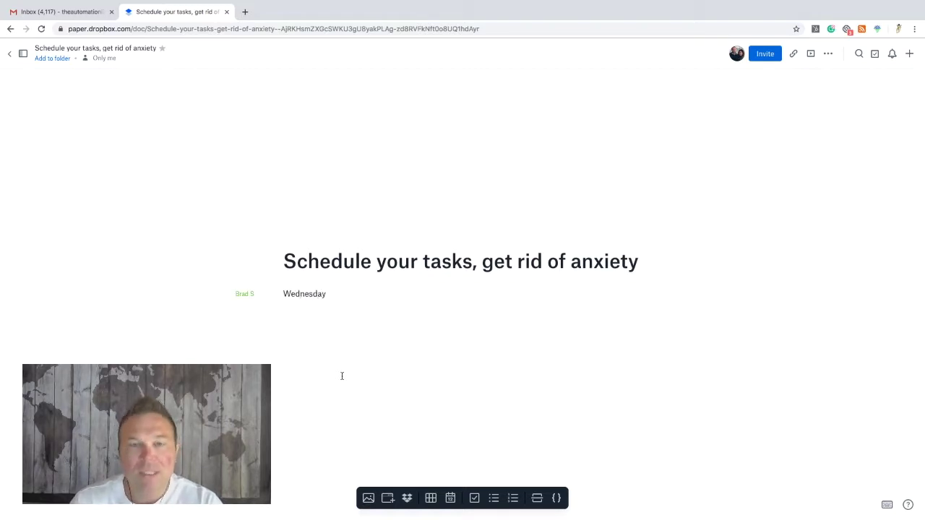
text( August)
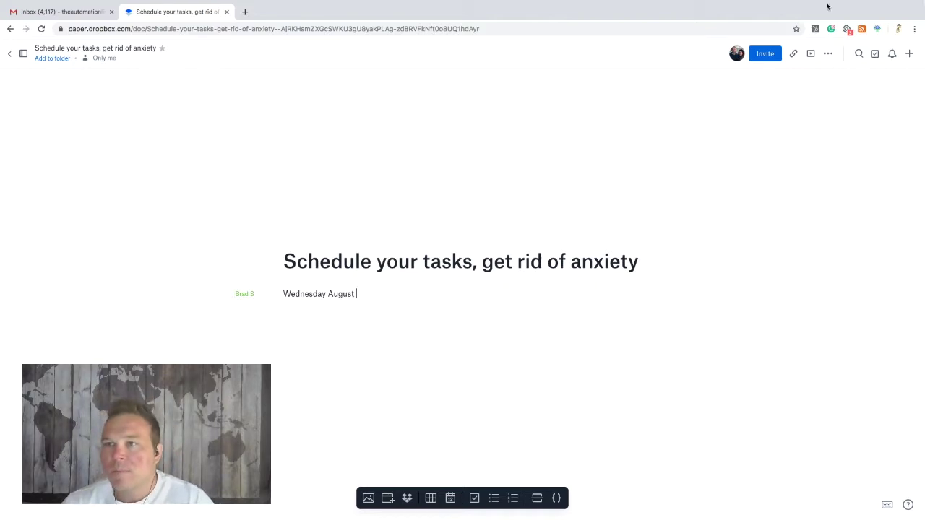
mouse_move(860, 8)
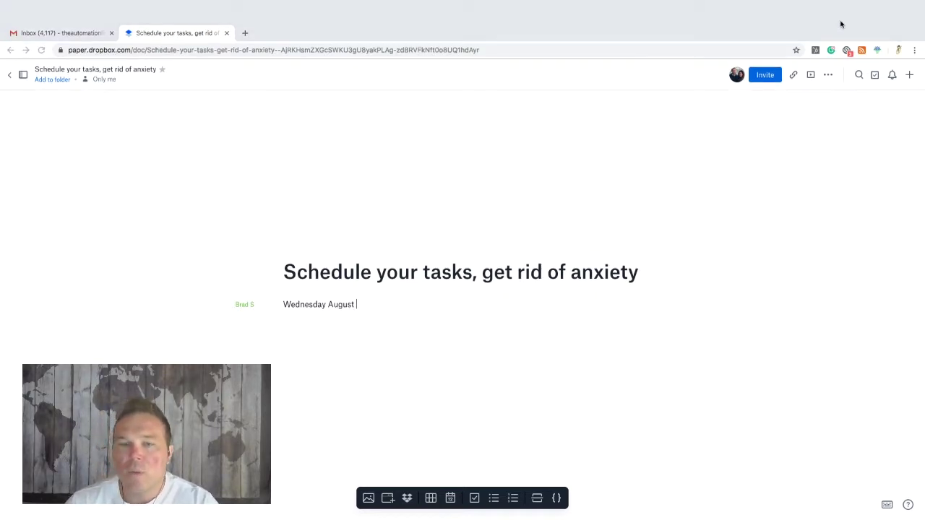
text(21st )
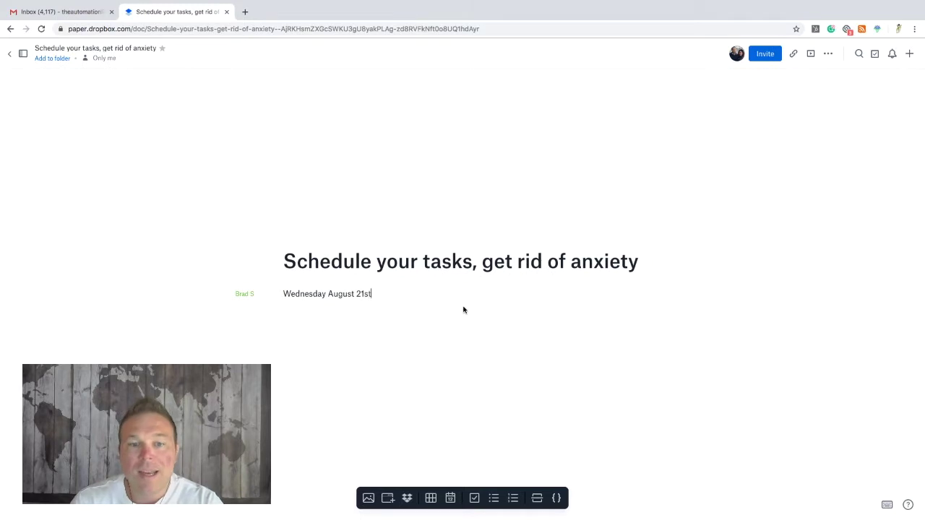
text(2019)
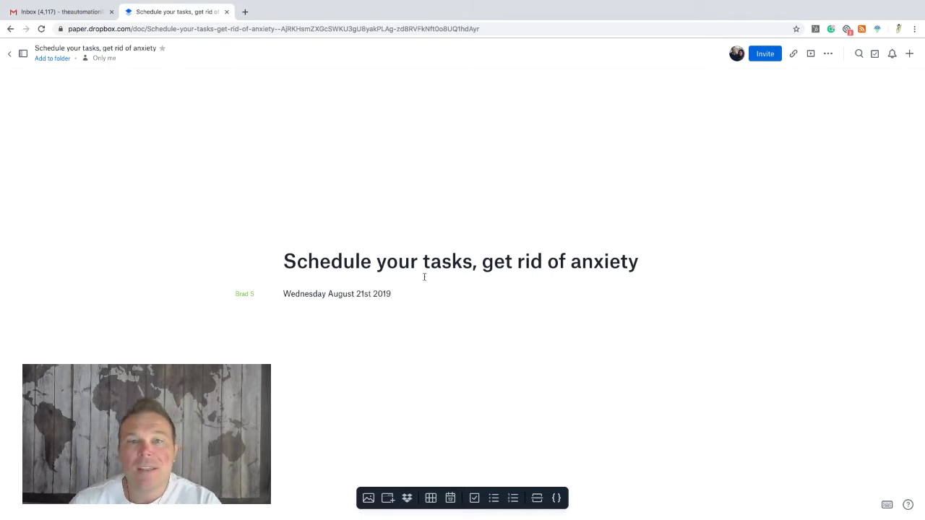
drag(398, 292, 279, 295)
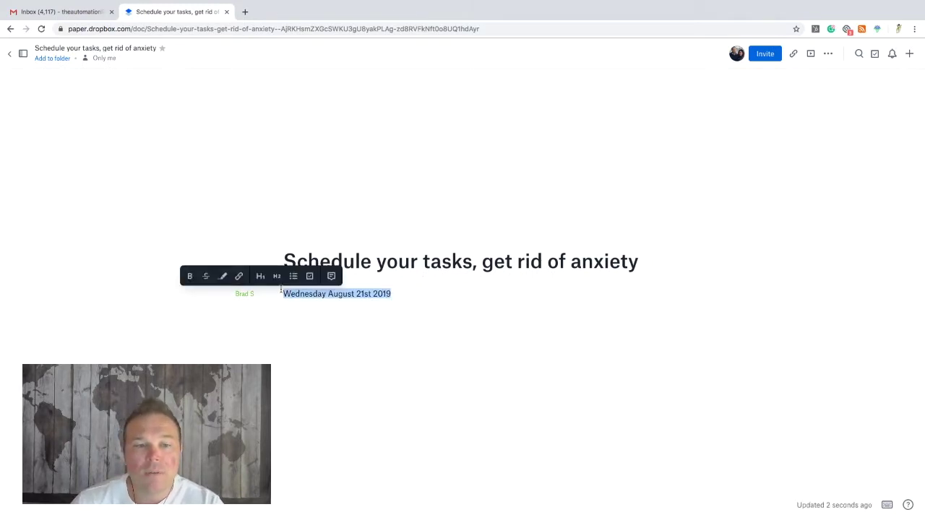
Make 'Wednesday August 21st 2019' a bold H1 heading, leaving an empty line below it.
click(260, 277)
click(190, 276)
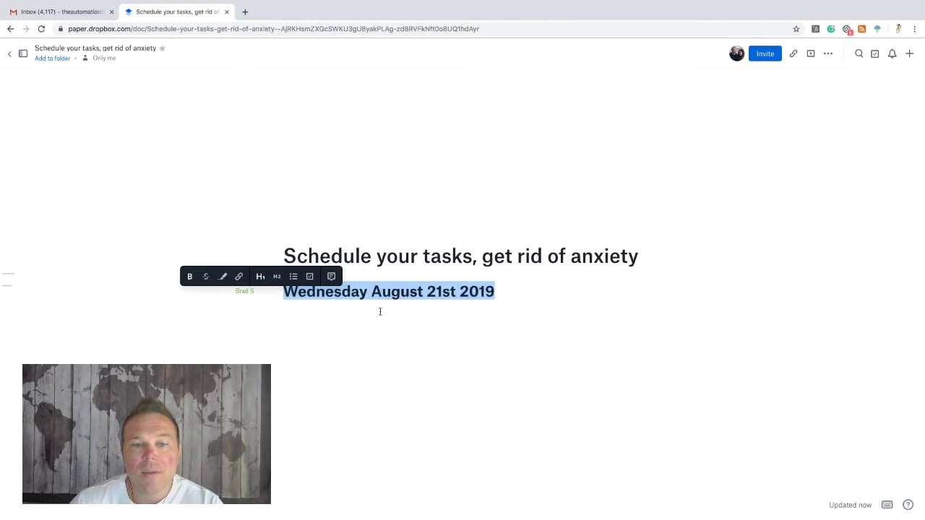
click(381, 312)
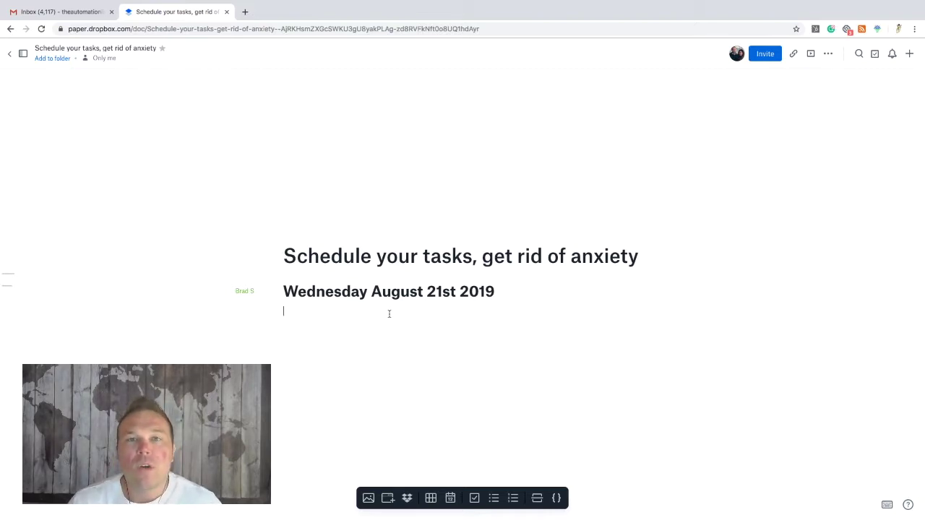
Start a to-do list with 'Build a website for', 'Design an ebook for -' and 'Send an email to the team'.
click(391, 313)
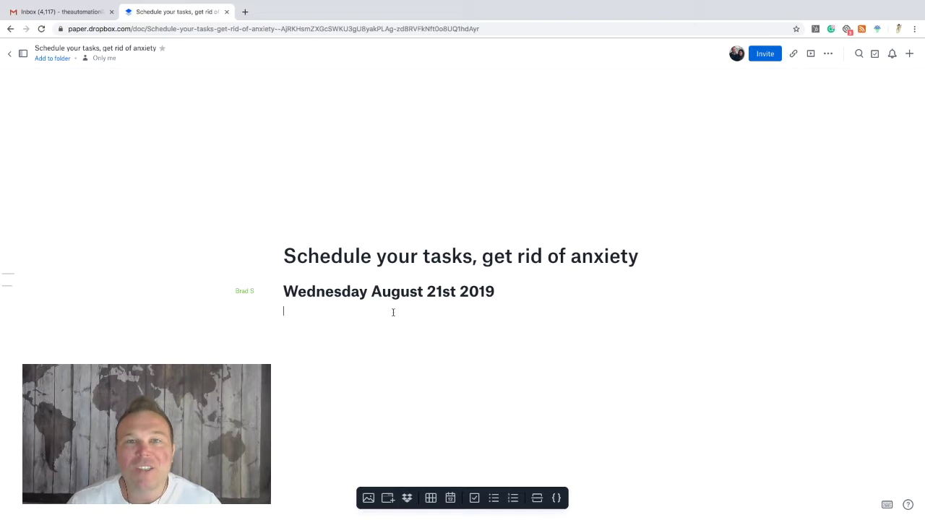
click(475, 499)
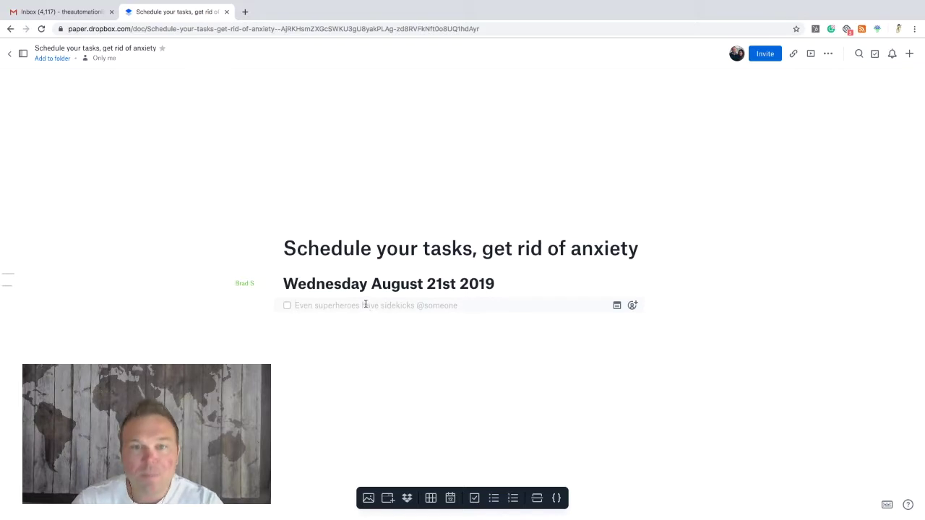
text(Build )
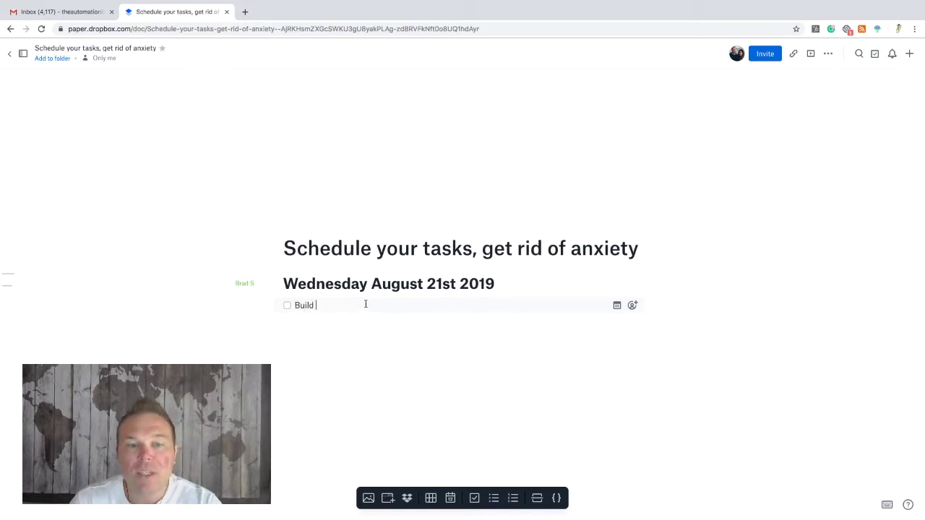
text(a website for)
key(Return)
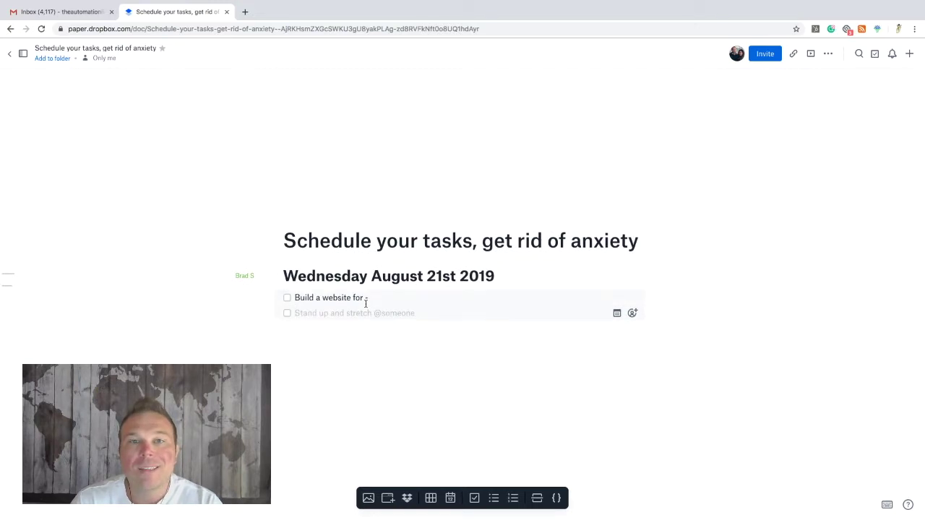
text(Design an eb)
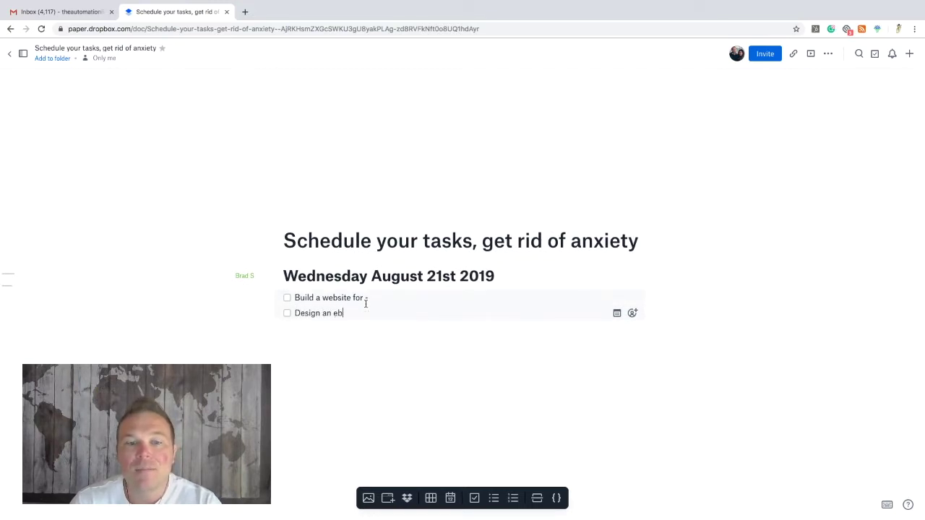
text(ook for -)
key(Return)
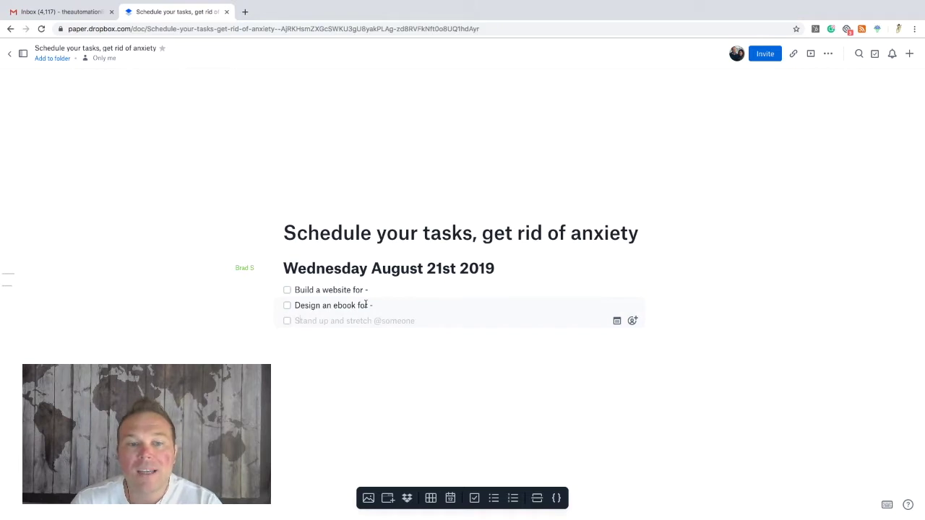
text(Send an email to)
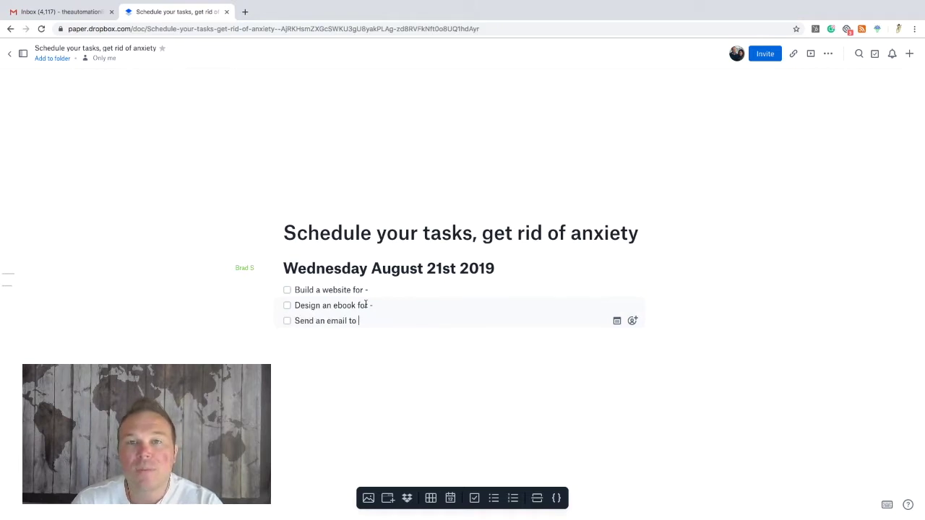
text( the team)
key(Return)
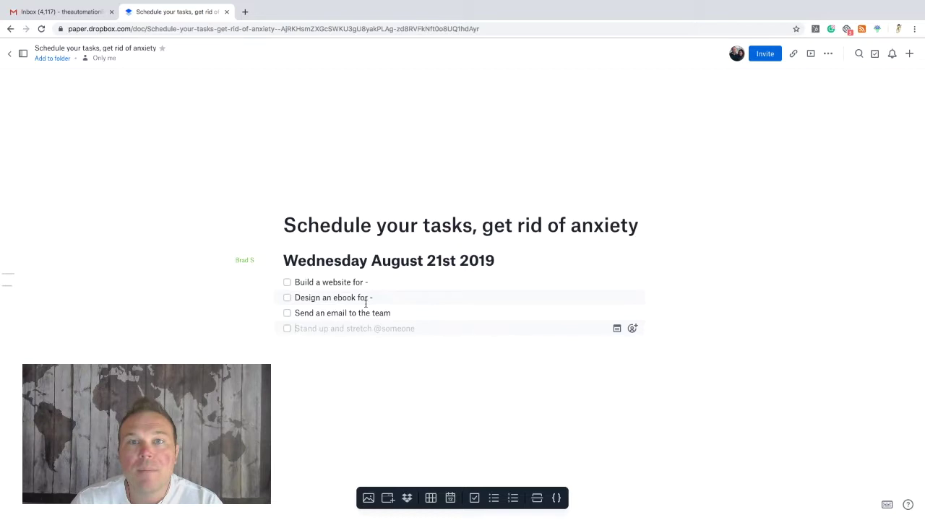
Add to-dos 'Make a social media post about anxiety', 'Reach out to -' and 'Follow up on this email'.
text(Make a social)
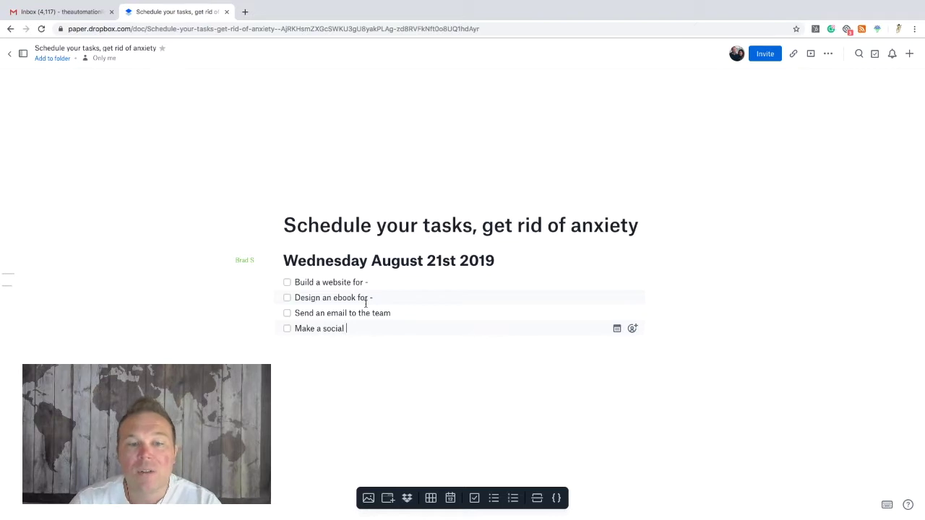
text(media )
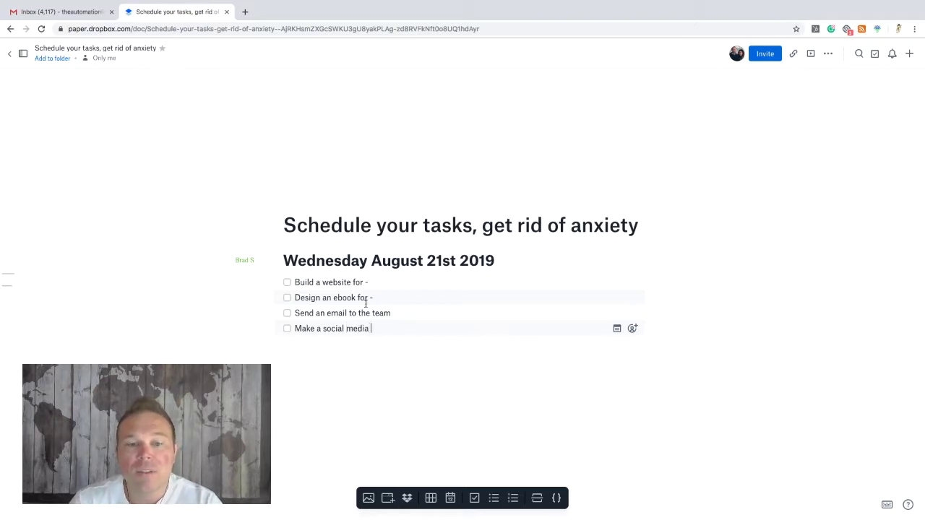
text(post about a)
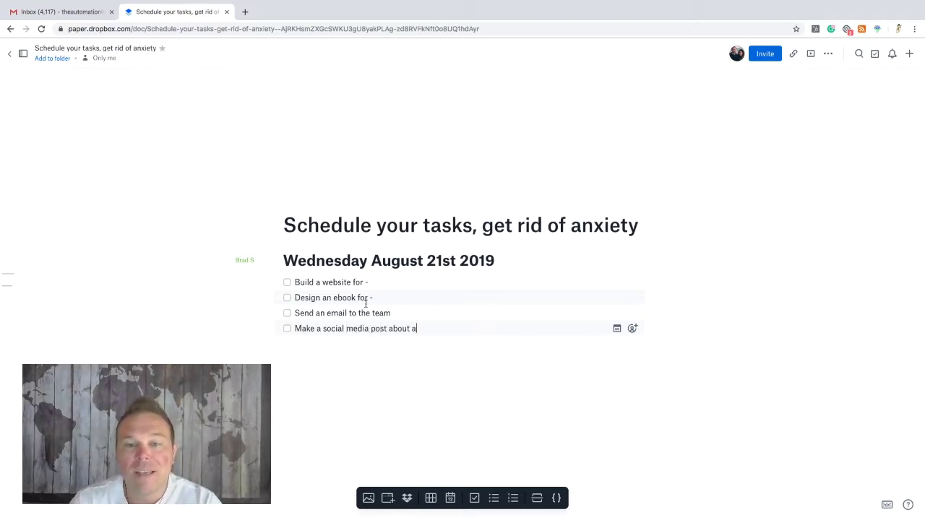
text(nxiety)
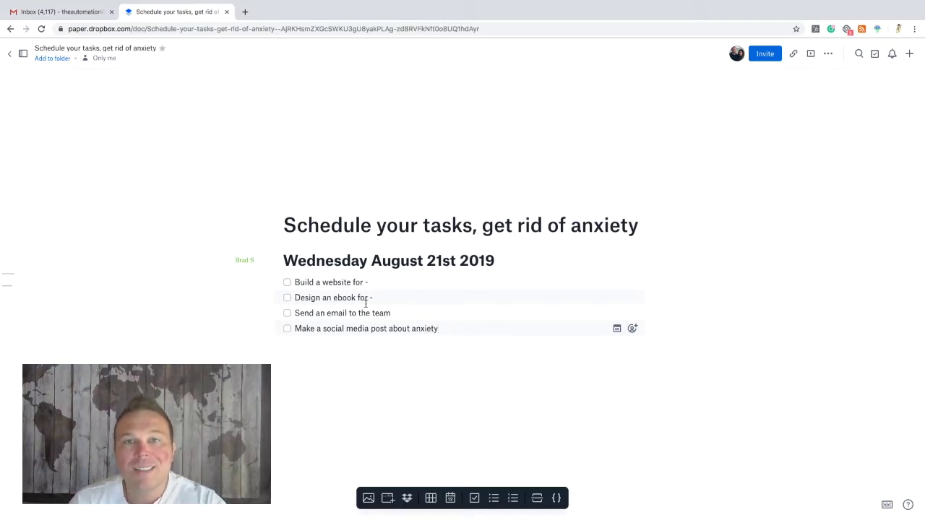
key(Return)
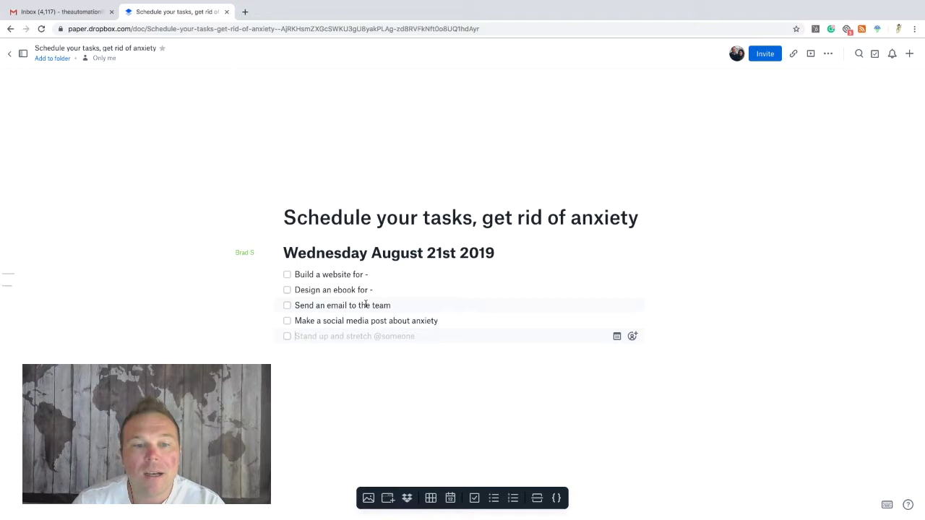
text(Reach out to -)
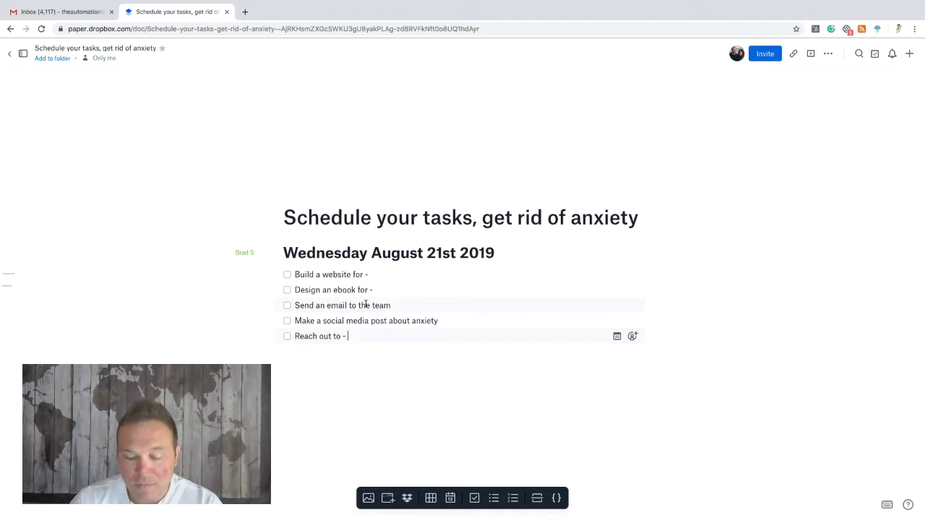
key(Return)
text(Follow up on th)
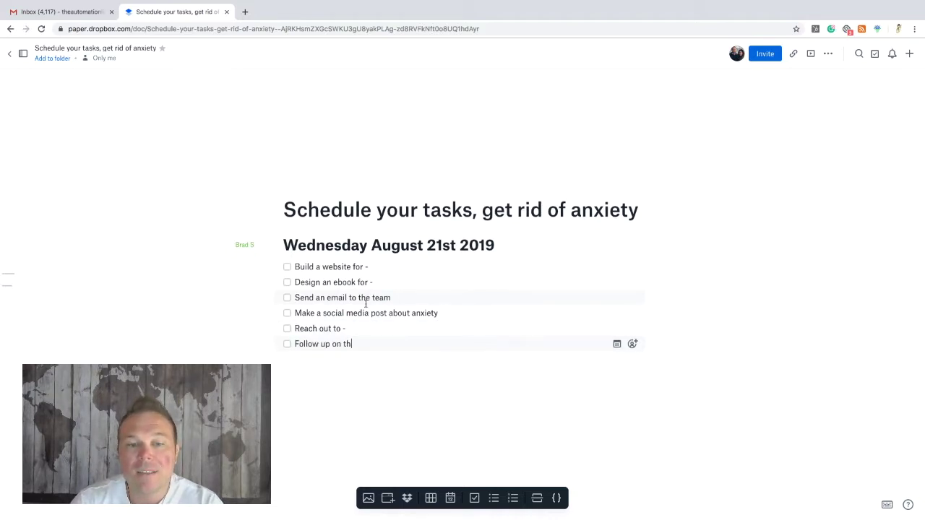
text(is email -)
key(Return)
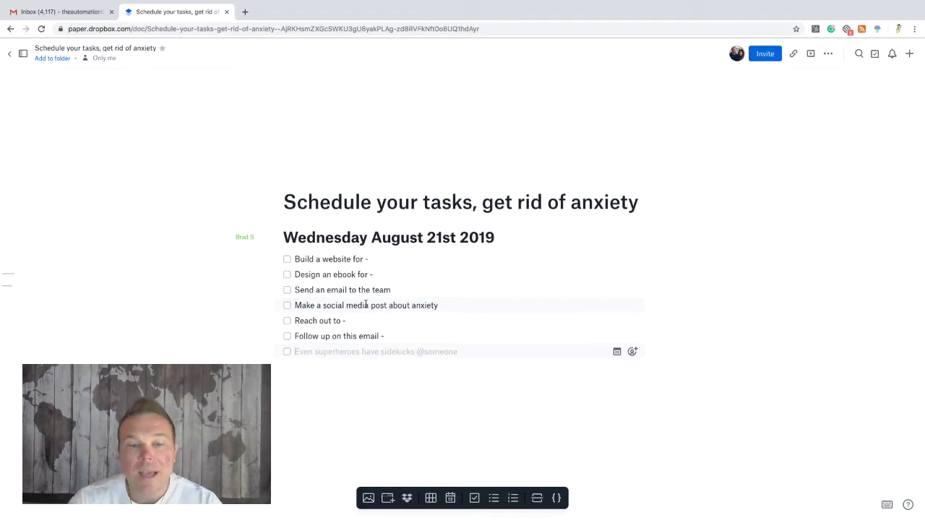
Add to-dos 'Go to the airport at 1 pm' and 'Make sure to pack sunglasses', fixing the typo.
text(Go t)
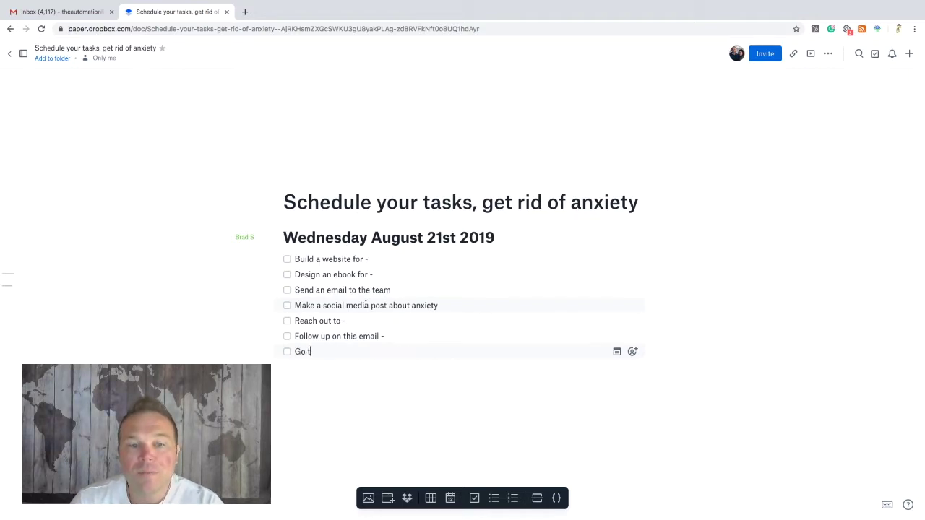
text(o the airport at 1 pm)
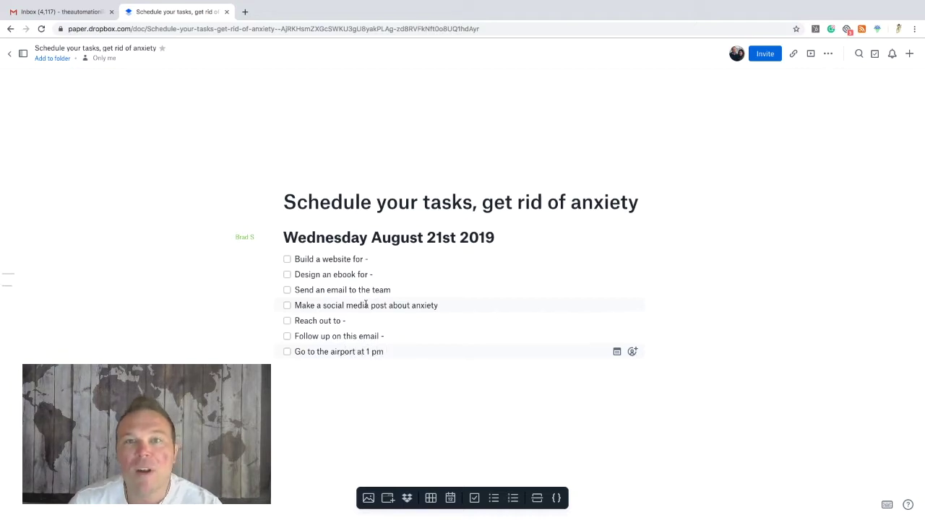
key(Return)
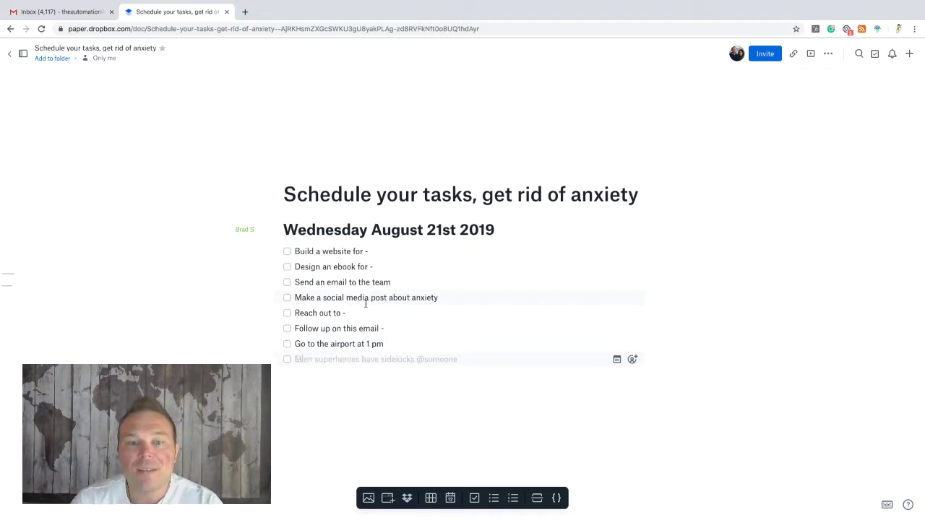
text(Make sure to pack )
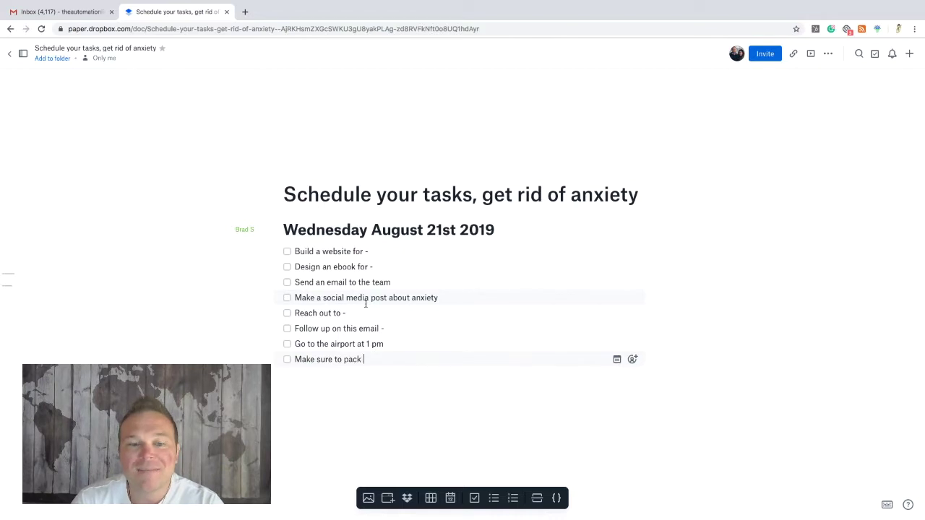
text(sungalsse)
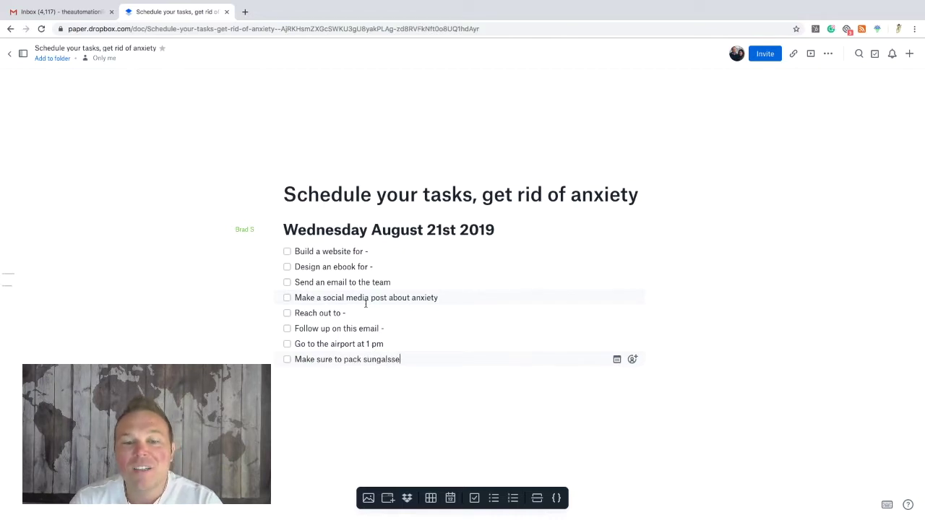
key(BackSpace)
key(BackSpace)
key(BackSpace)
key(BackSpace)
key(BackSpace)
text(lasses)
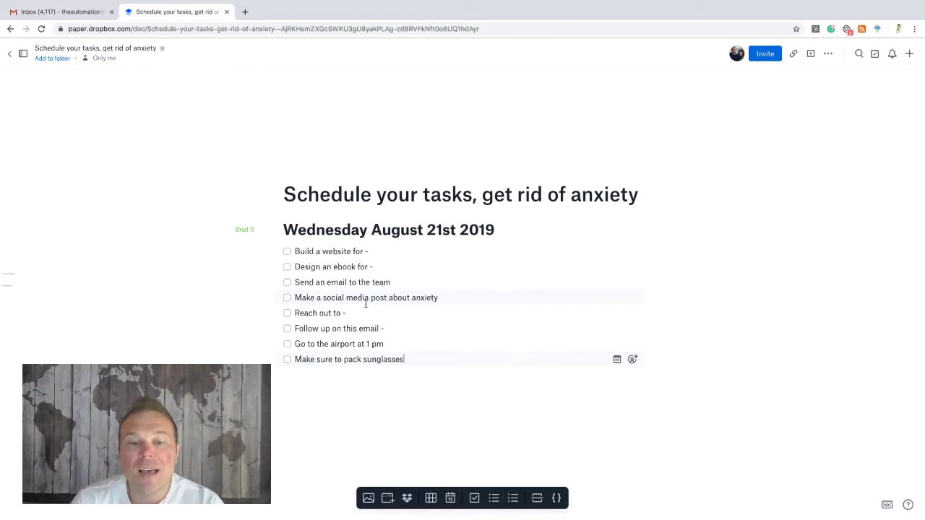
key(Return)
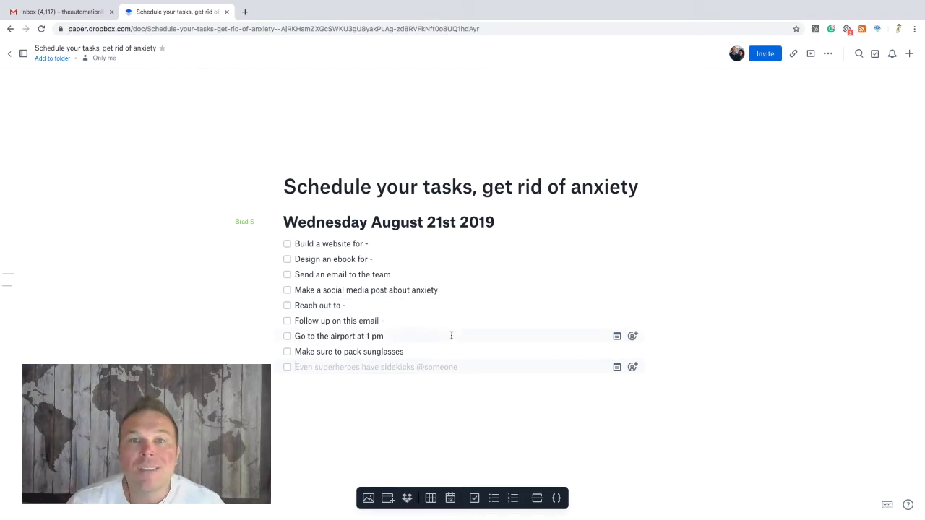
Check off the website, ebook, team email, airport and sunglasses to-dos, leaving social media and Reach out open.
click(287, 244)
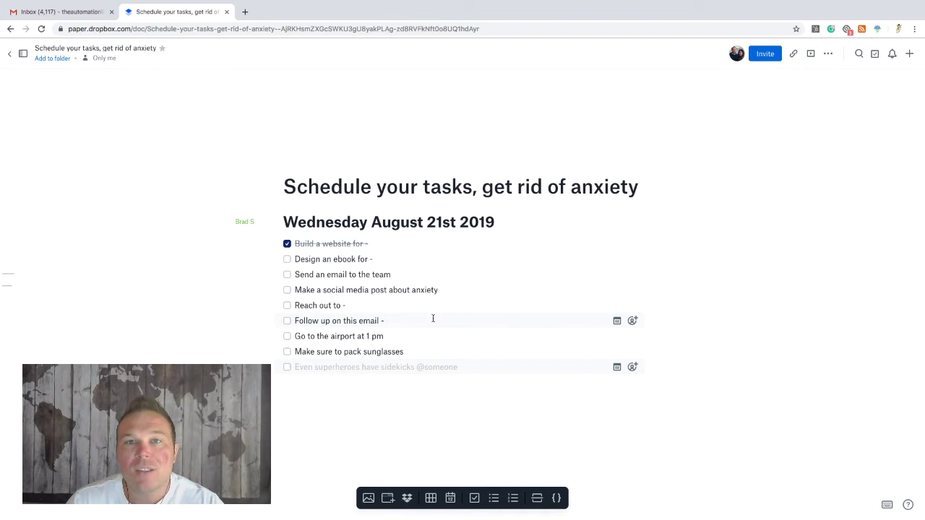
click(287, 259)
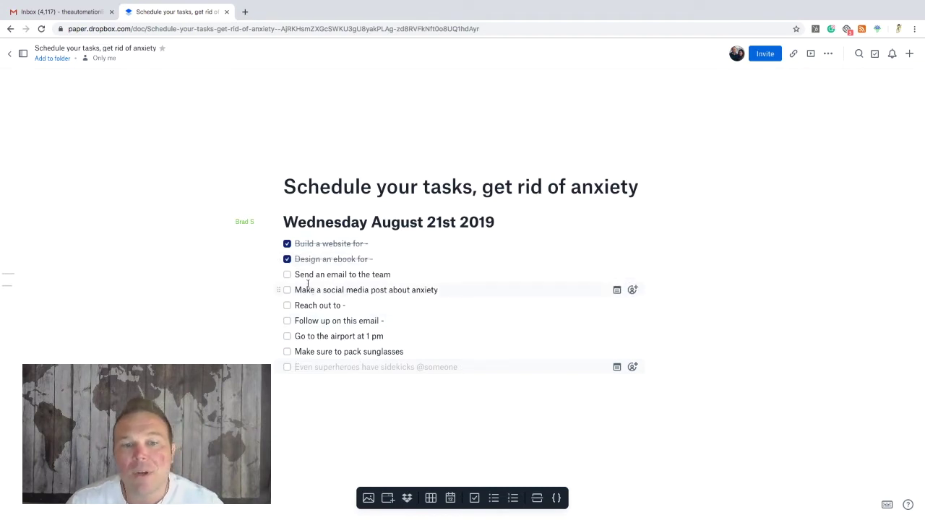
click(287, 274)
click(287, 290)
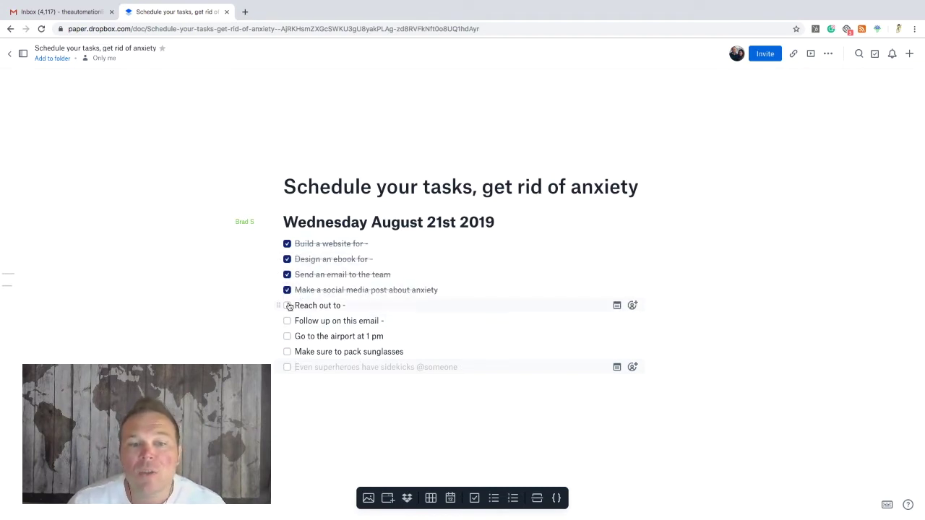
click(287, 305)
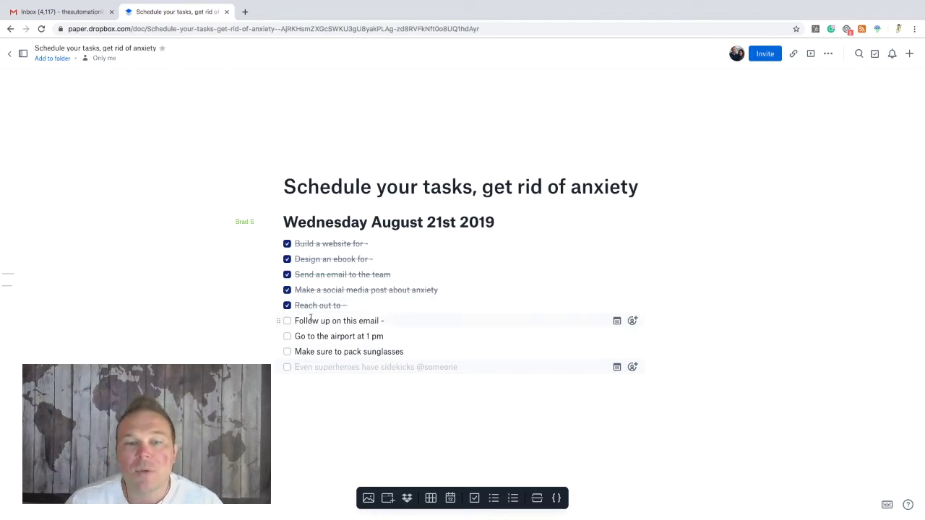
click(287, 337)
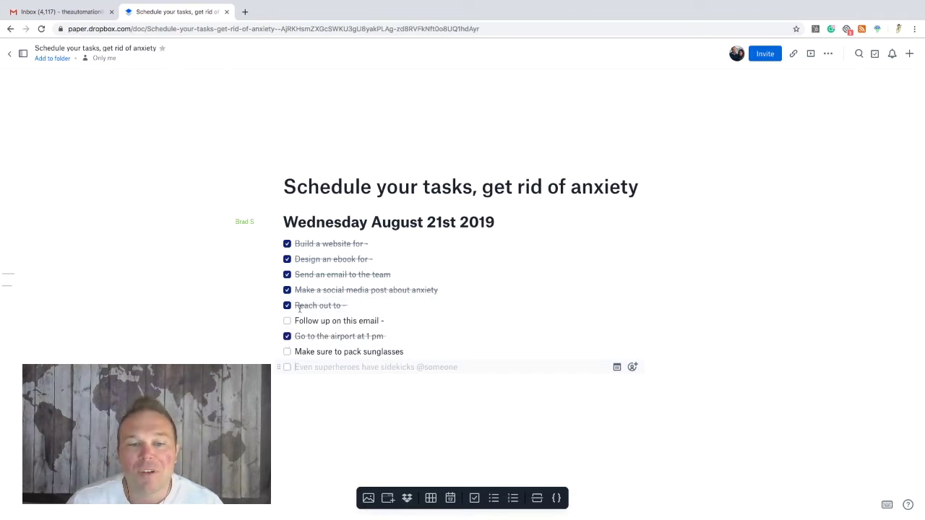
click(287, 306)
click(287, 290)
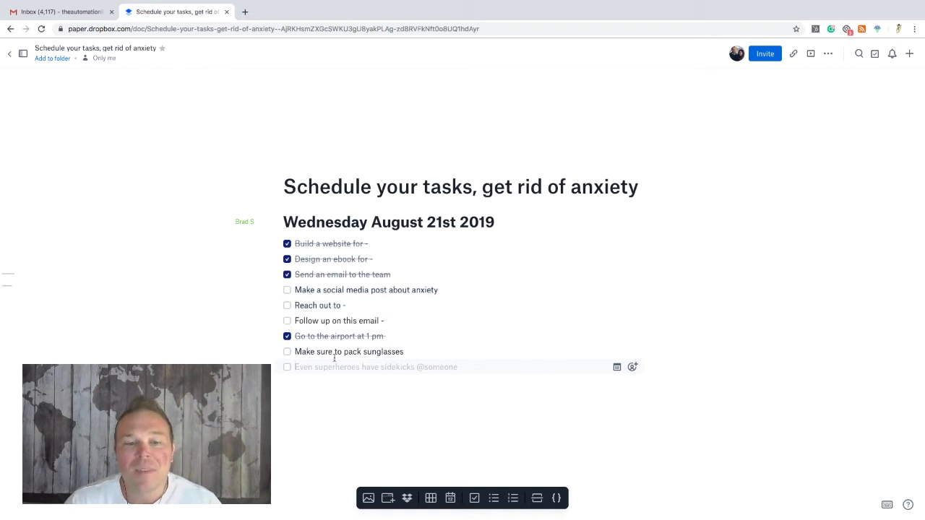
click(287, 352)
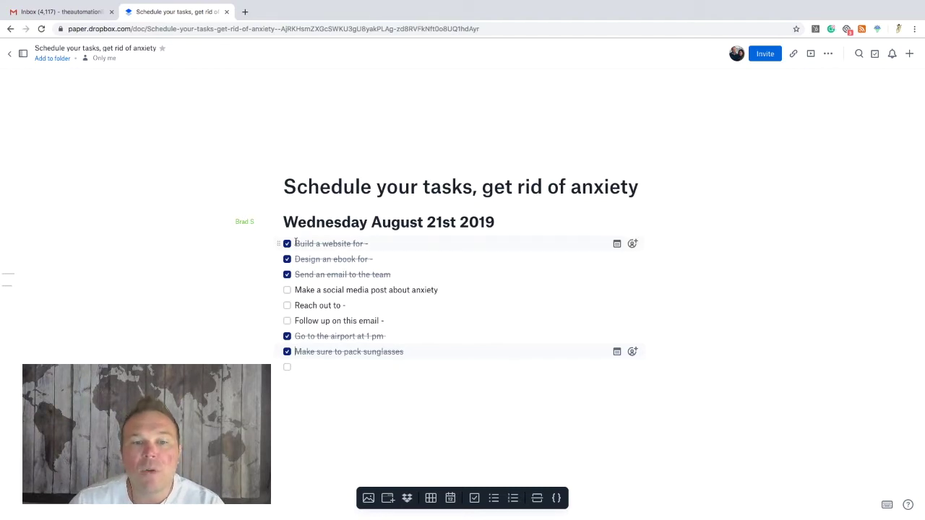
Add a --- divider and an H1 heading 'Thursday August 22nd 2019' below the checklist.
drag(283, 222, 340, 222)
click(339, 386)
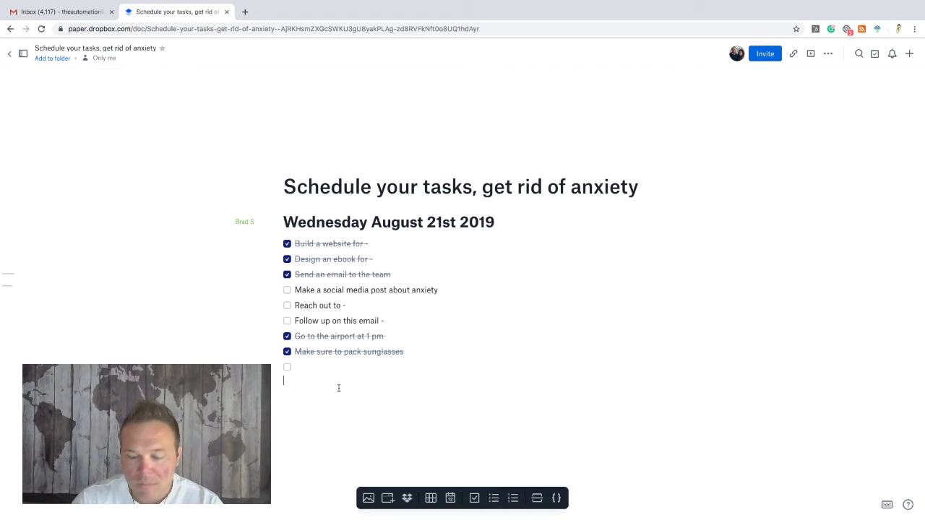
text(---)
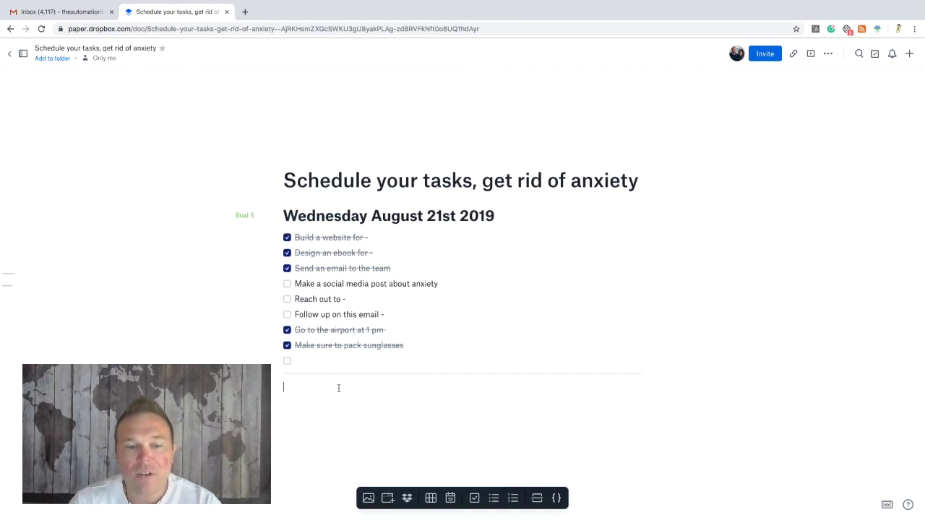
text(Thursda)
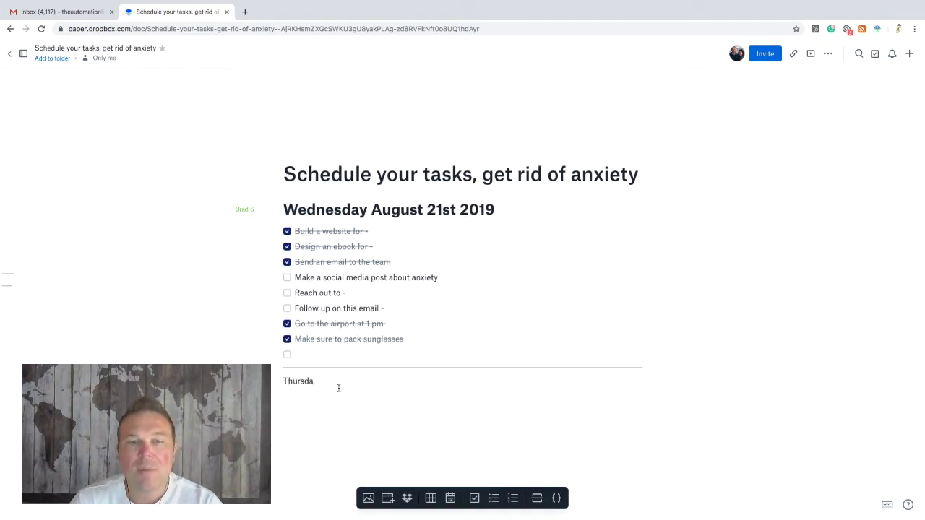
text(y August 22)
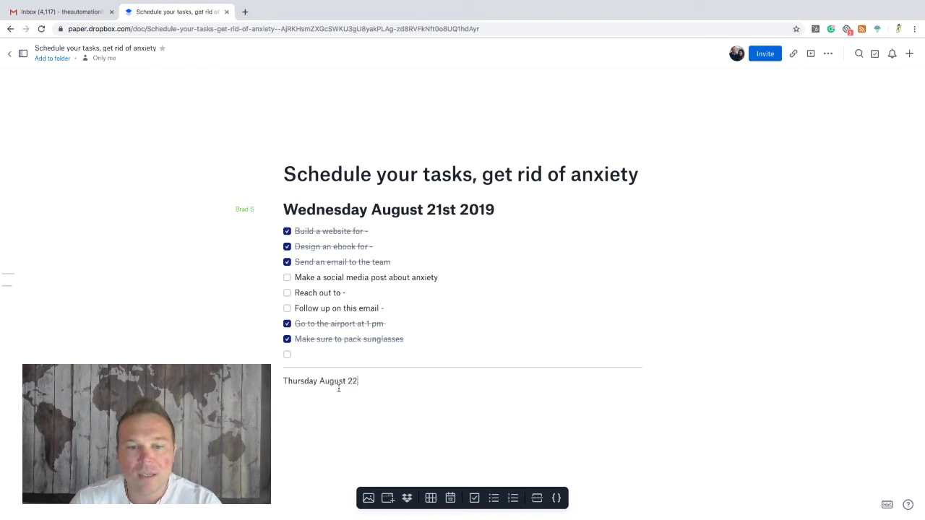
text(nd 2019)
key(Return)
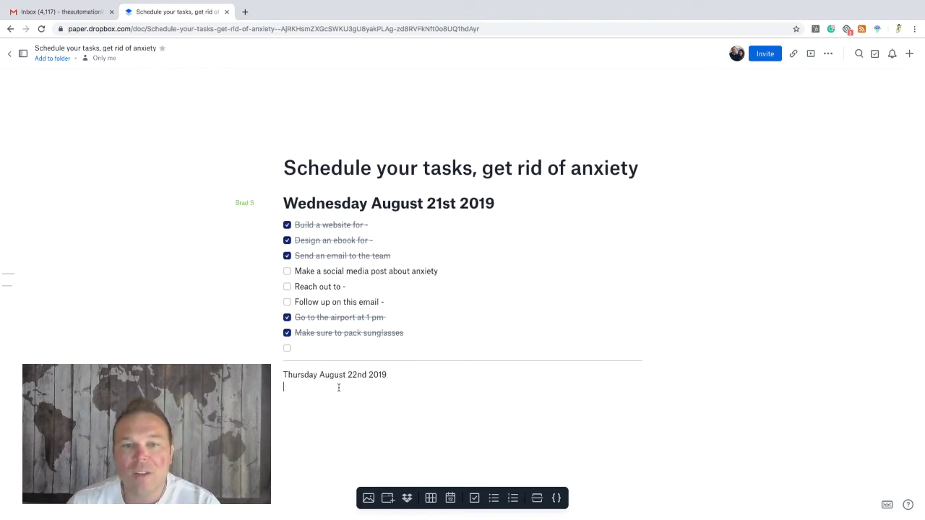
drag(390, 379, 276, 374)
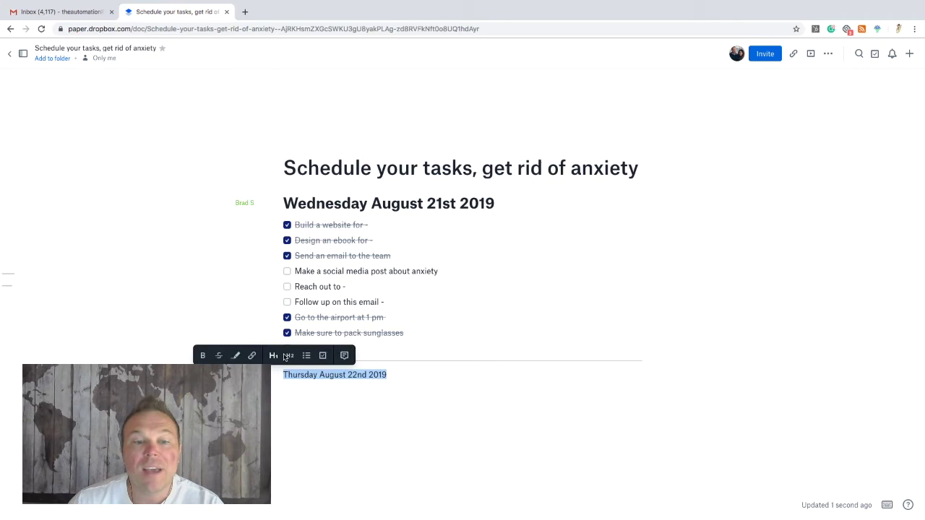
click(273, 356)
click(343, 398)
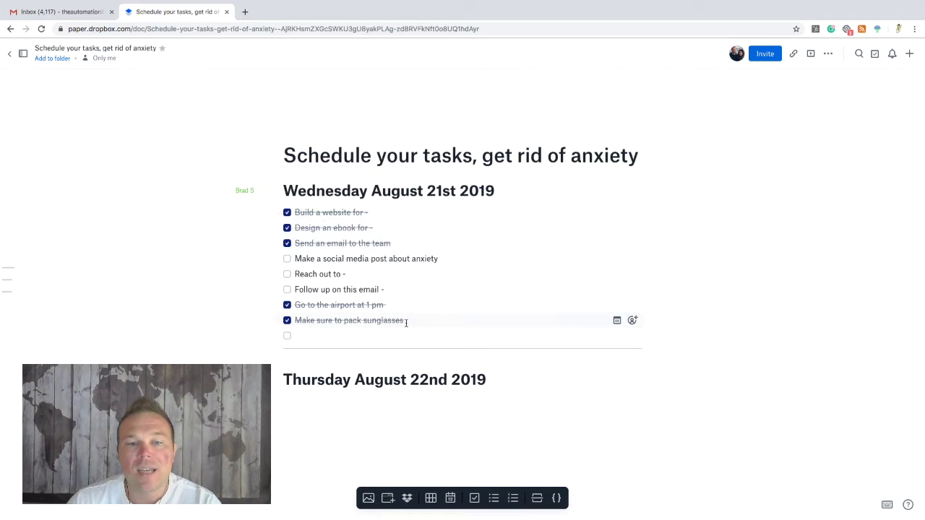
Move the airport and sunglasses tasks up to sit right after 'Send an email to the team'.
drag(408, 318, 405, 305)
key(ctrl+c)
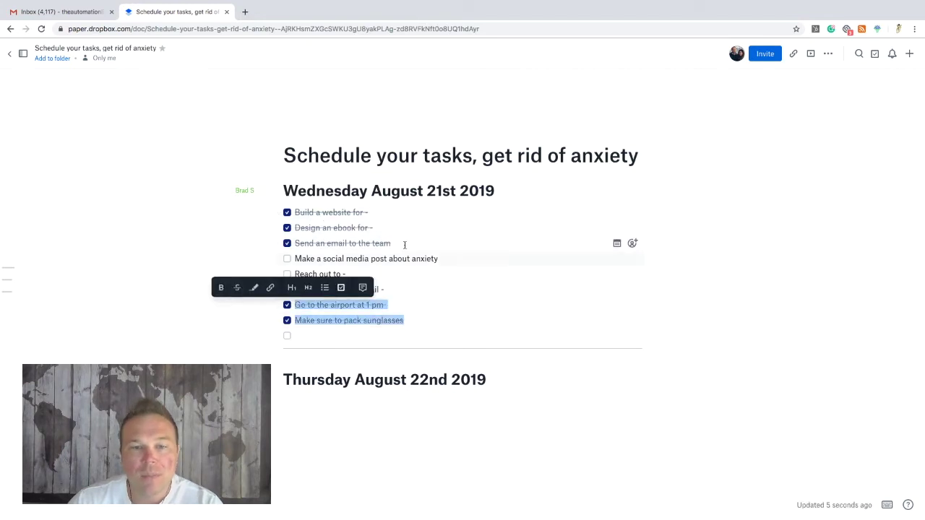
click(405, 245)
key(Return)
key(ctrl+v)
drag(408, 336, 278, 316)
key(BackSpace)
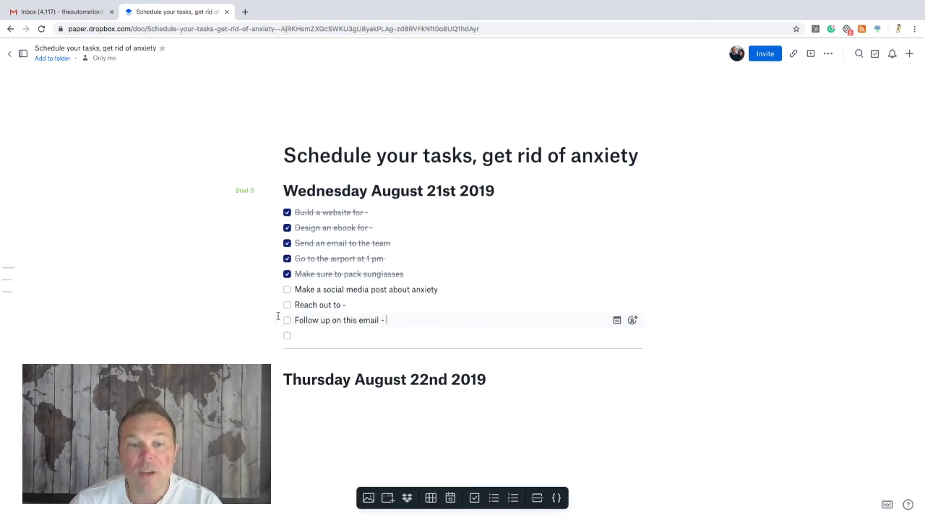
Copy the three unfinished tasks under the Thursday heading and check off the first two there.
drag(384, 320, 289, 291)
key(ctrl+c)
click(342, 395)
key(ctrl+v)
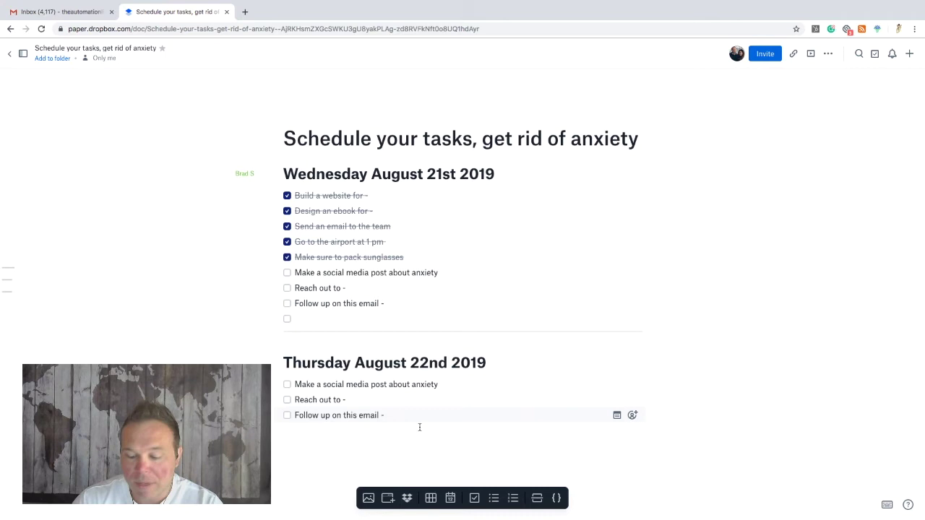
key(Return)
key(BackSpace)
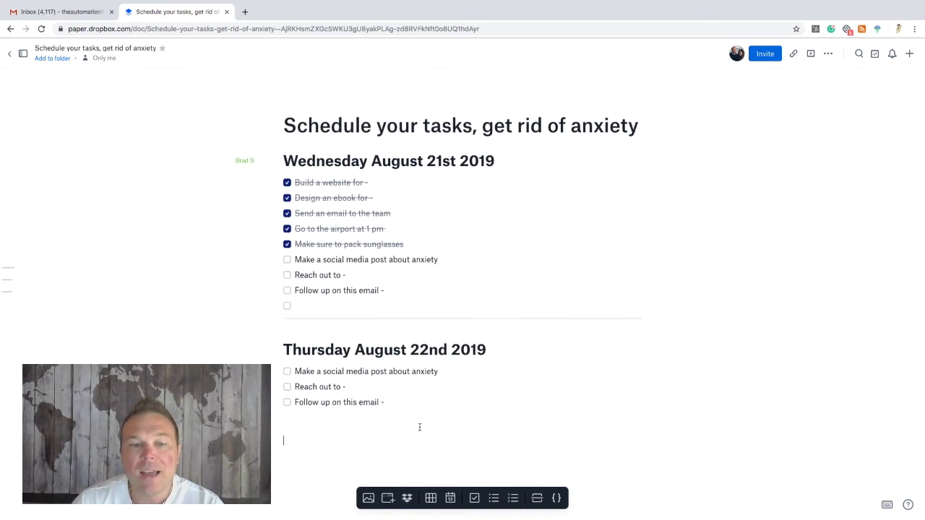
click(287, 372)
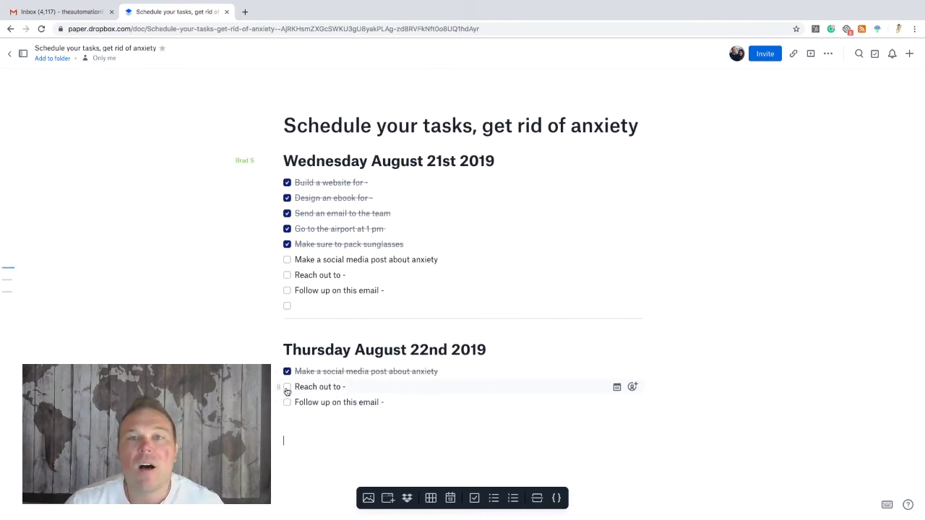
click(287, 387)
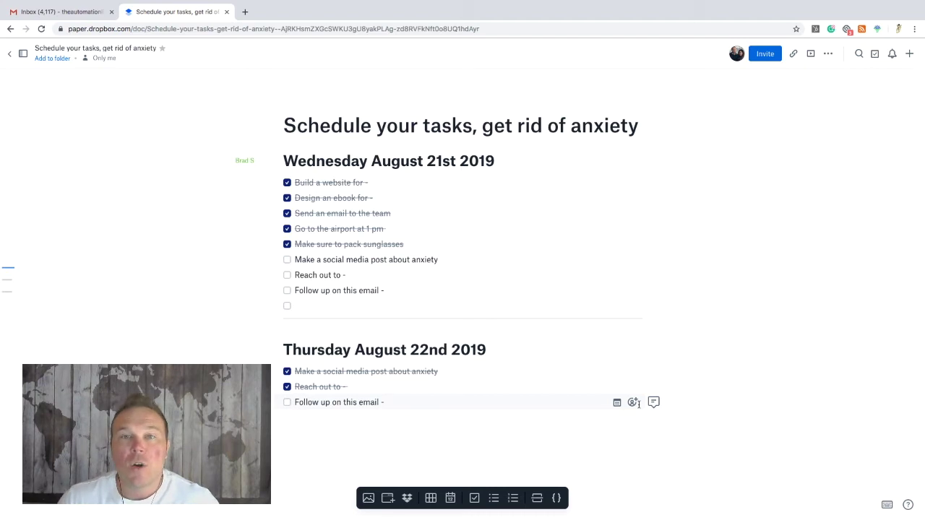